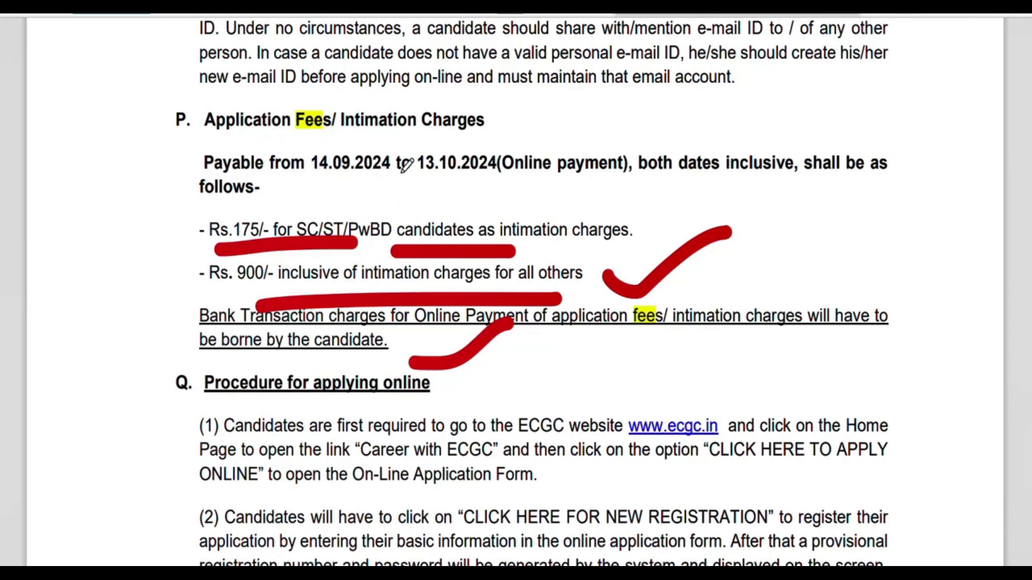
- Underline the closing date of the fee payment period, 13.10.2024, in the Application Fees section of the notification
left_click_drag(392, 184, 530, 183)
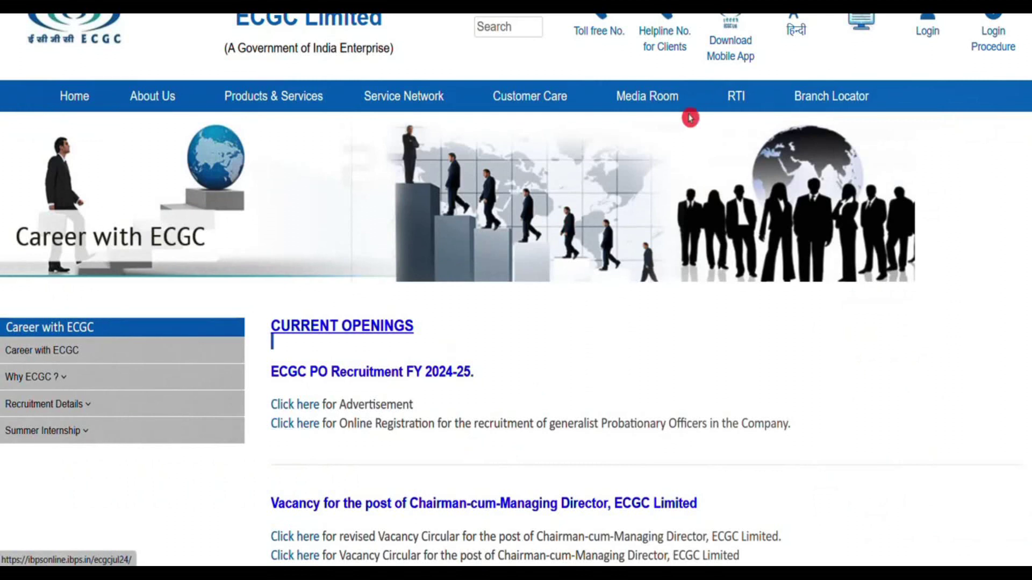
- Open the online registration page for the generalist Probationary Officers recruitment and start a new registration
left_click(301, 425)
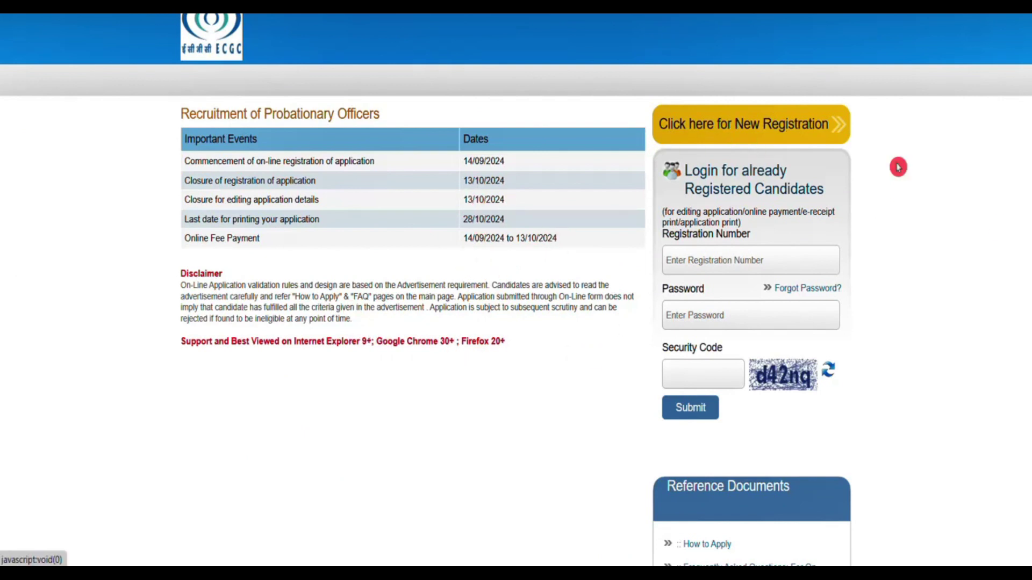
scroll(899, 166, "down", 2)
scroll(941, 149, "up", 2)
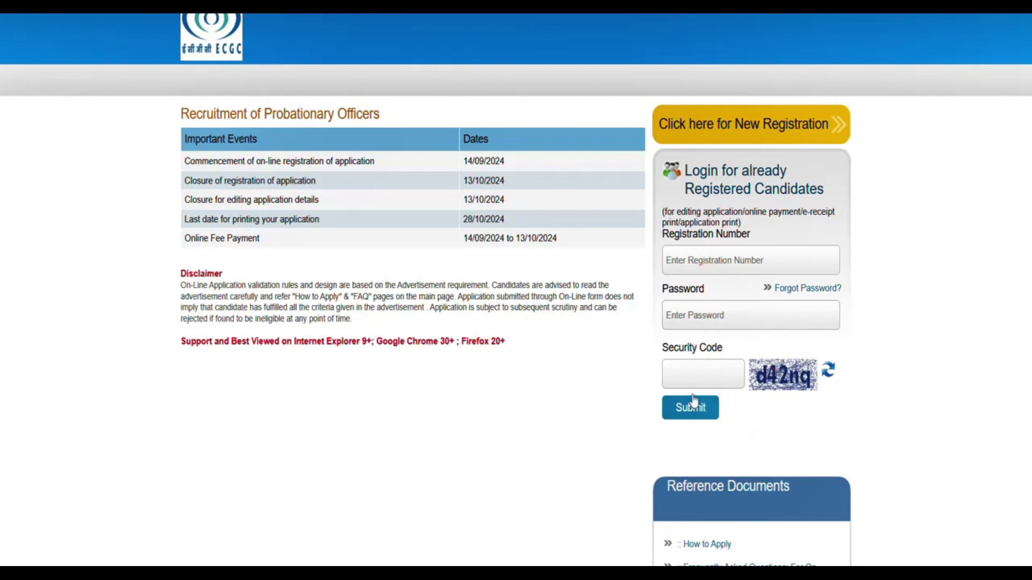
left_click(716, 131)
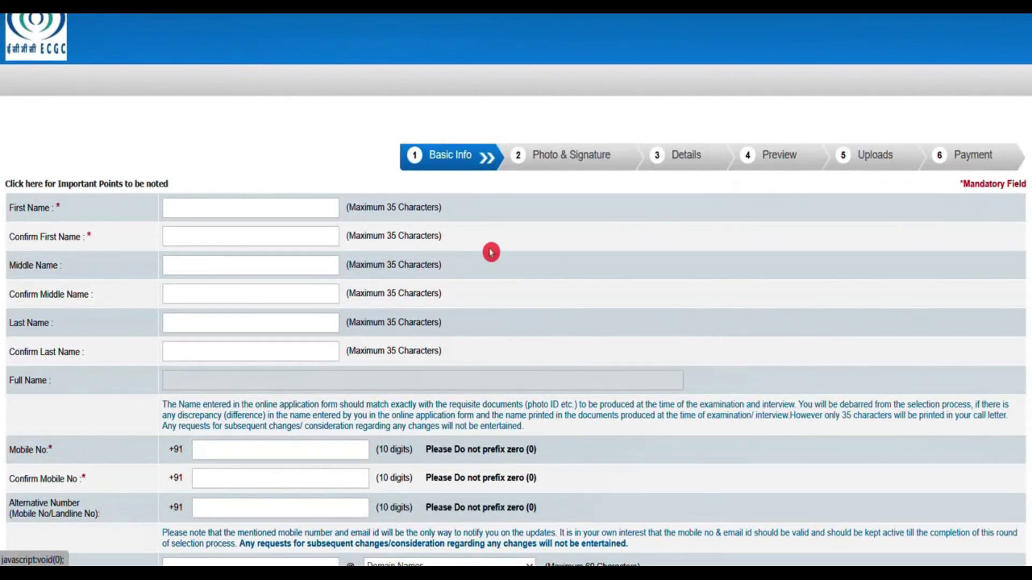
- Save the Basic Info form and continue through the Photo & Signature stage to the Details stage
scroll(352, 249, "down", 1)
scroll(102, 145, "down", 1)
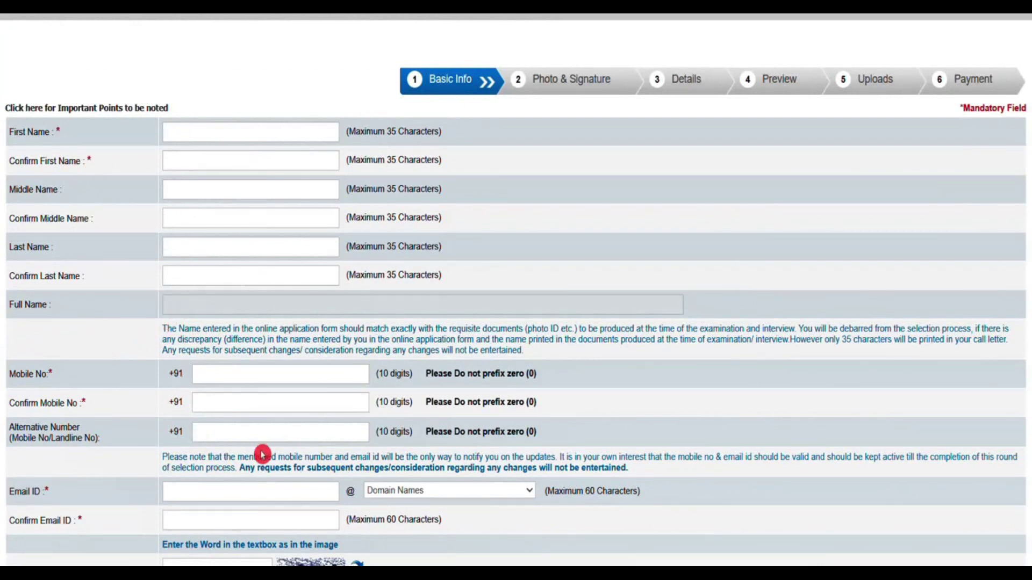
scroll(129, 417, "down", 3)
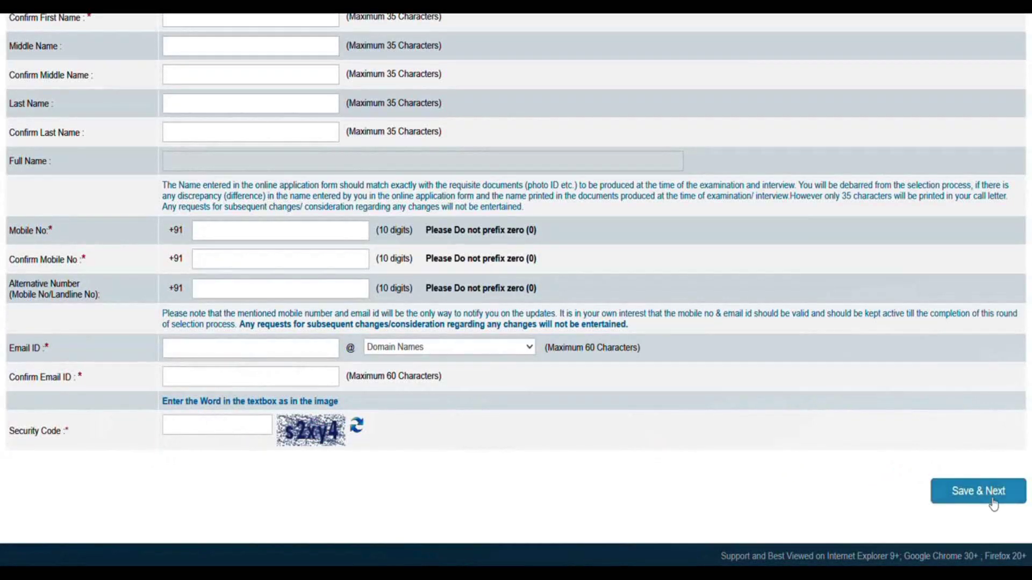
left_click(975, 491)
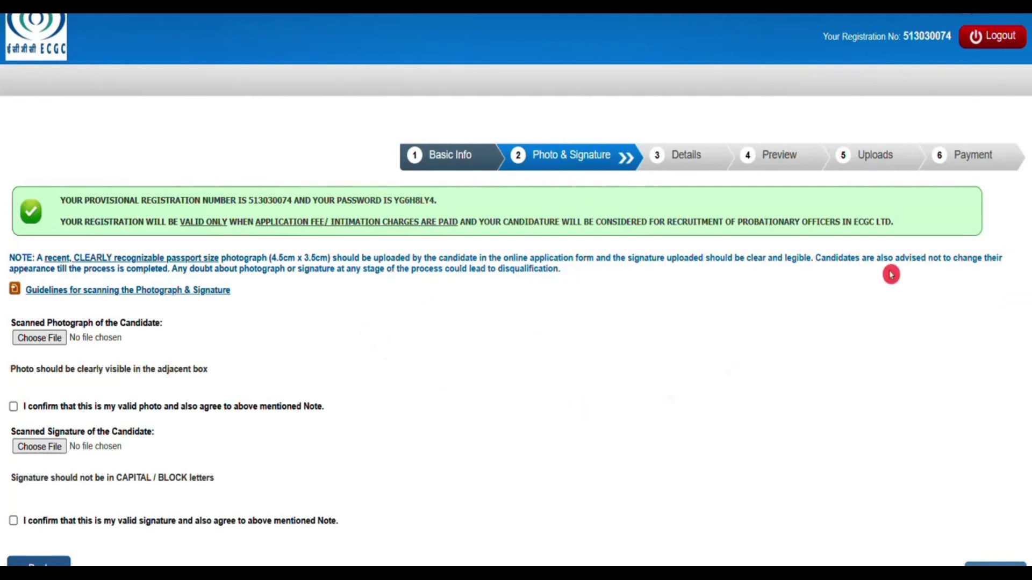
scroll(45, 358, "down", 1)
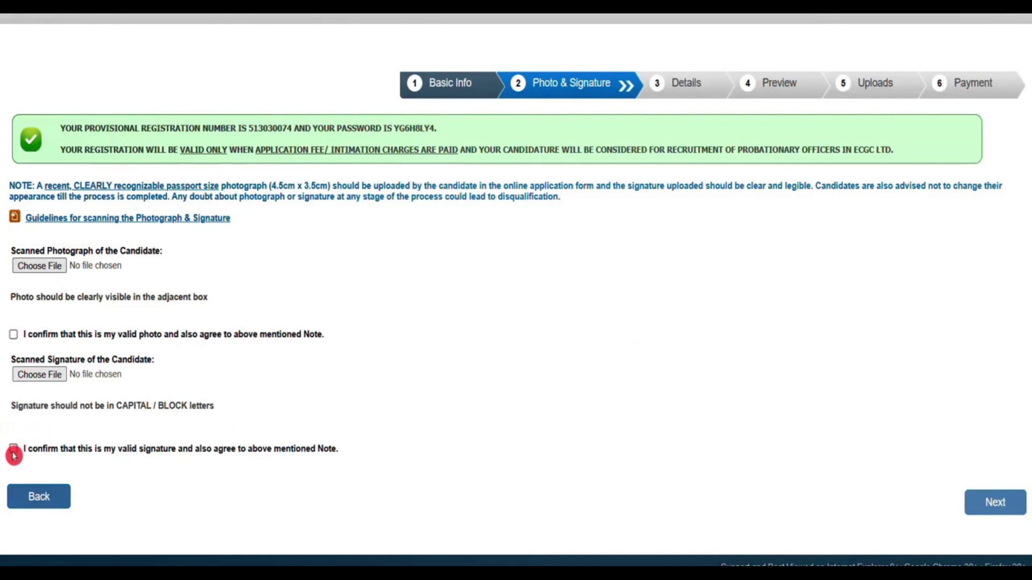
left_click(994, 502)
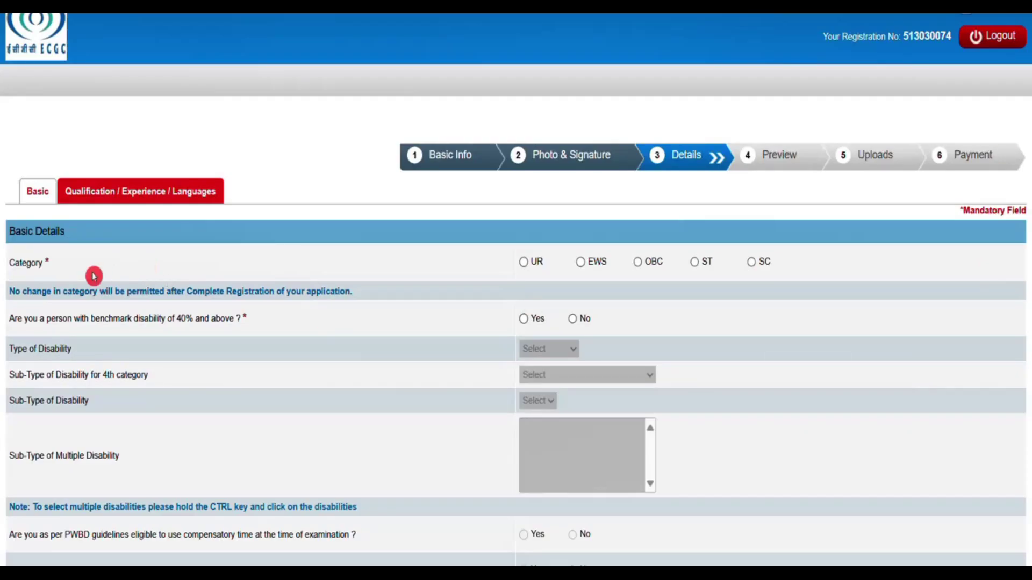
- Set the category to UR and answer No to the 40% benchmark disability question
left_click(525, 264)
left_click(640, 155)
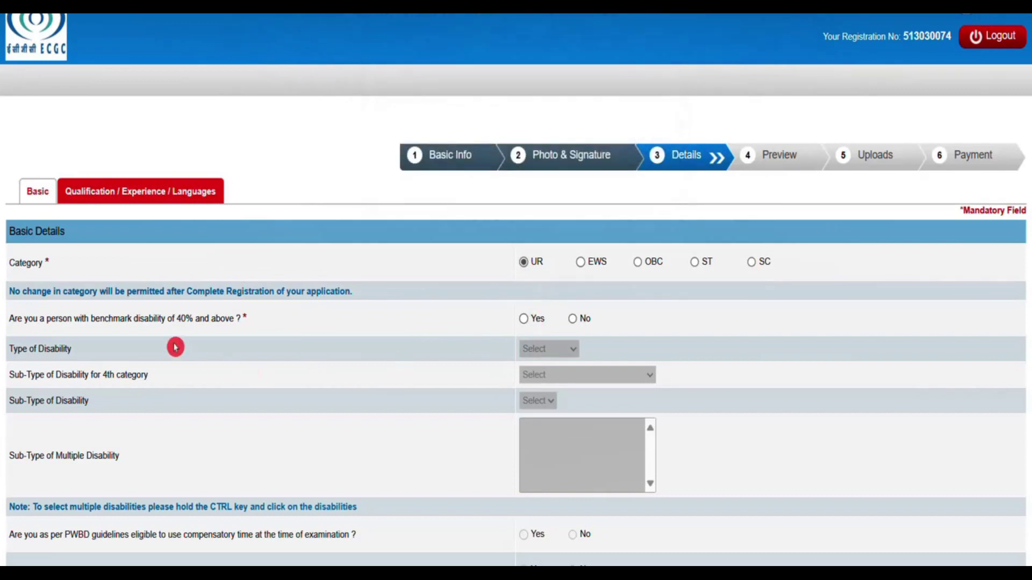
left_click(570, 321)
- Set the religion to Hindu and answer No to belonging to a religious minority community
scroll(910, 178, "down", 9)
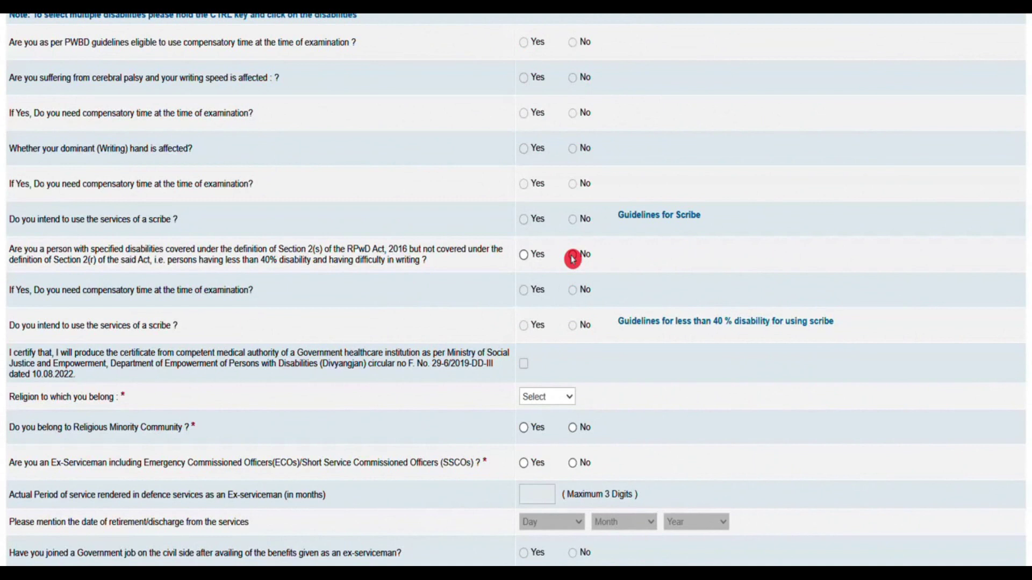
left_click(570, 398)
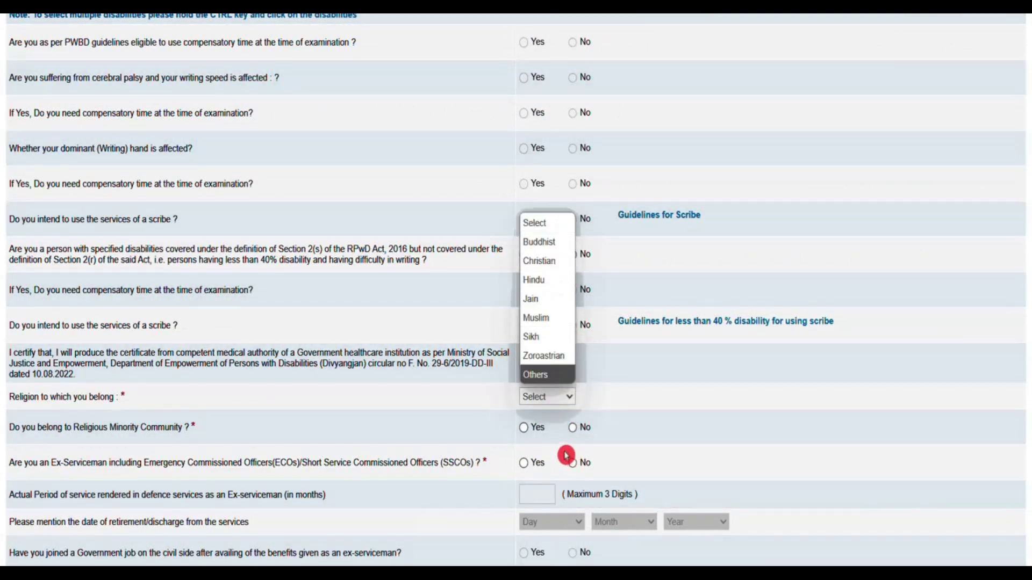
left_click(553, 280)
scroll(516, 290, "down", 5)
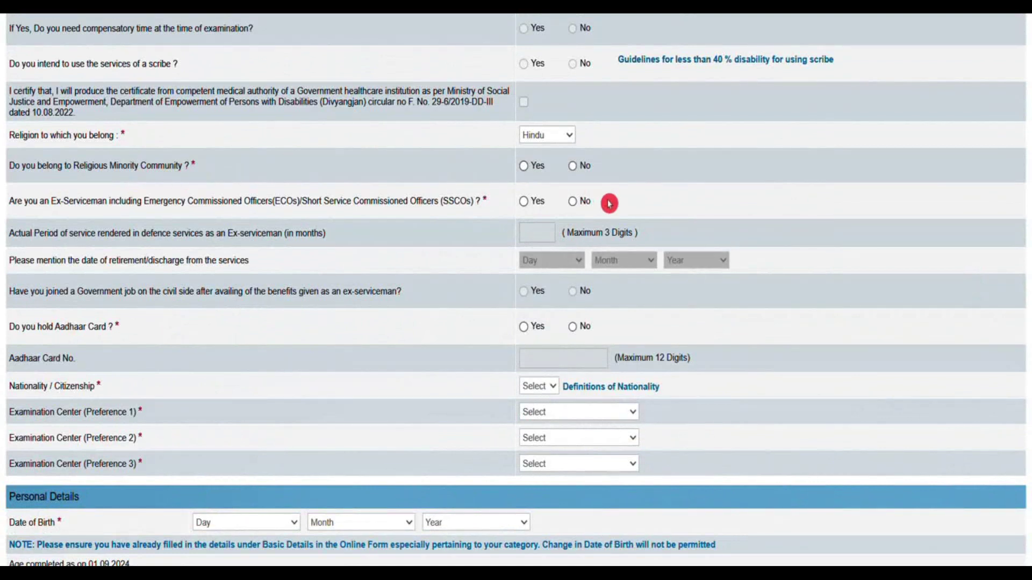
left_click(572, 167)
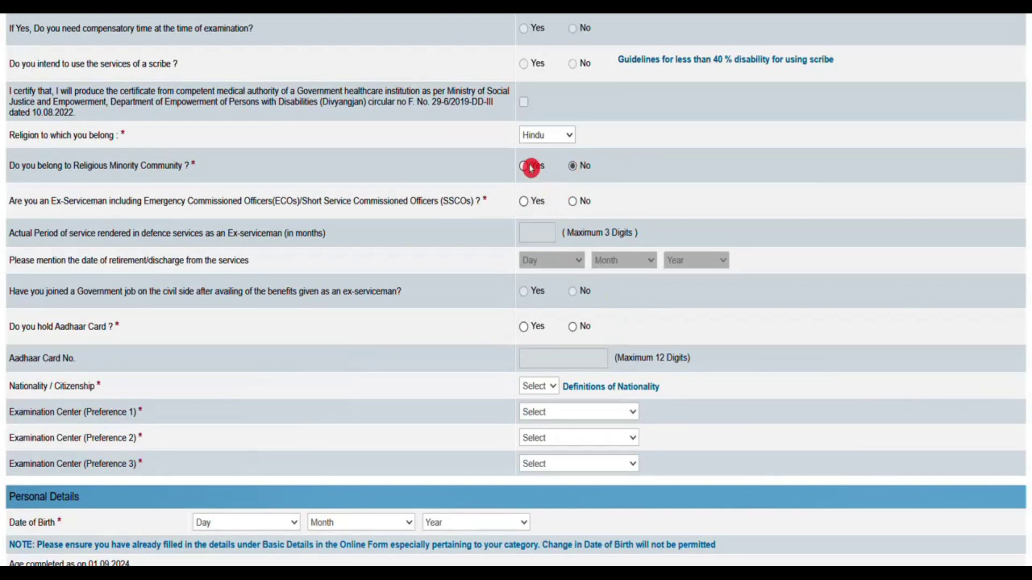
left_click(573, 167)
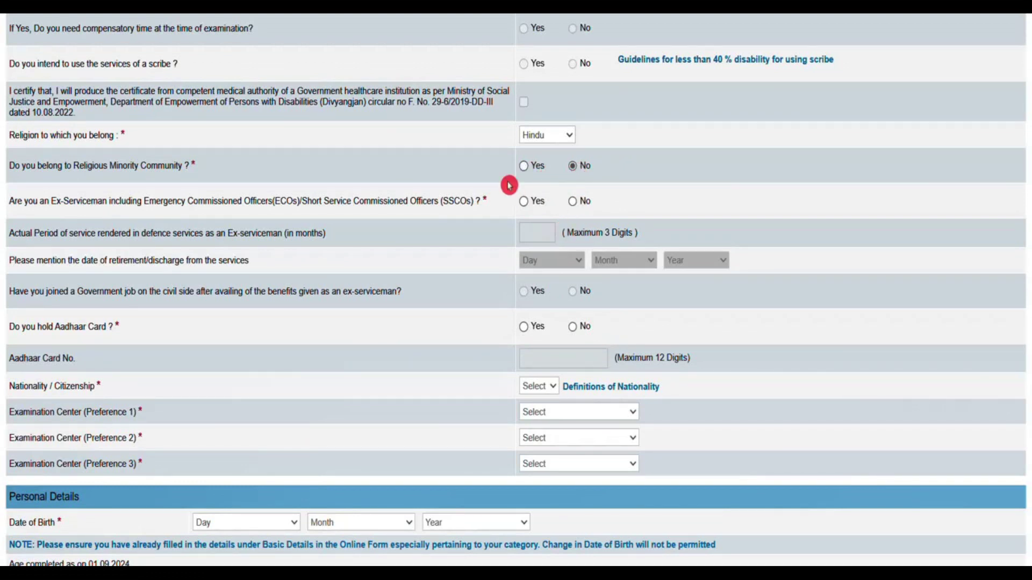
- Answer No to holding an Aadhaar card and set the nationality to Indian
left_click(523, 328)
left_click(573, 332)
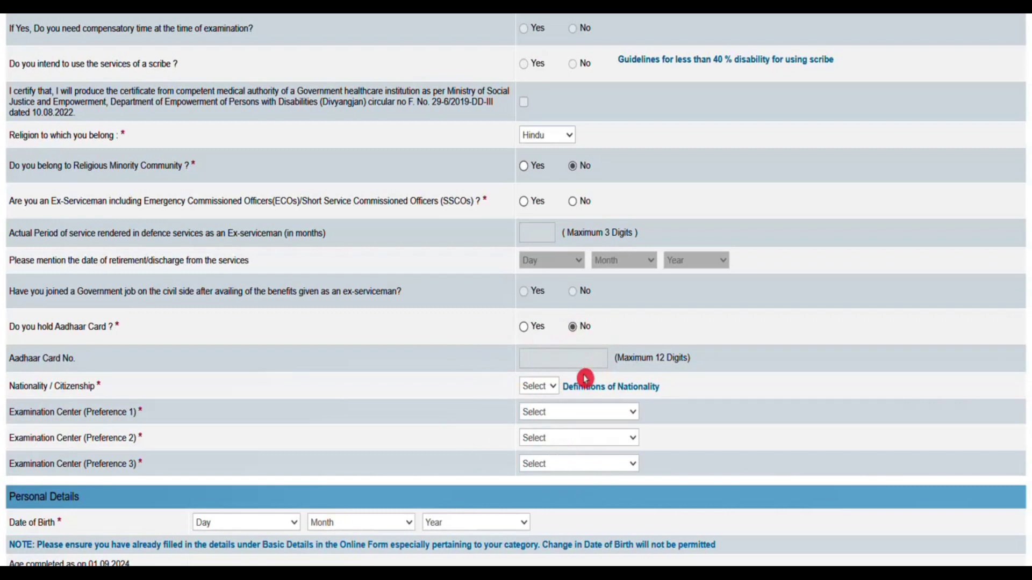
left_click(547, 389)
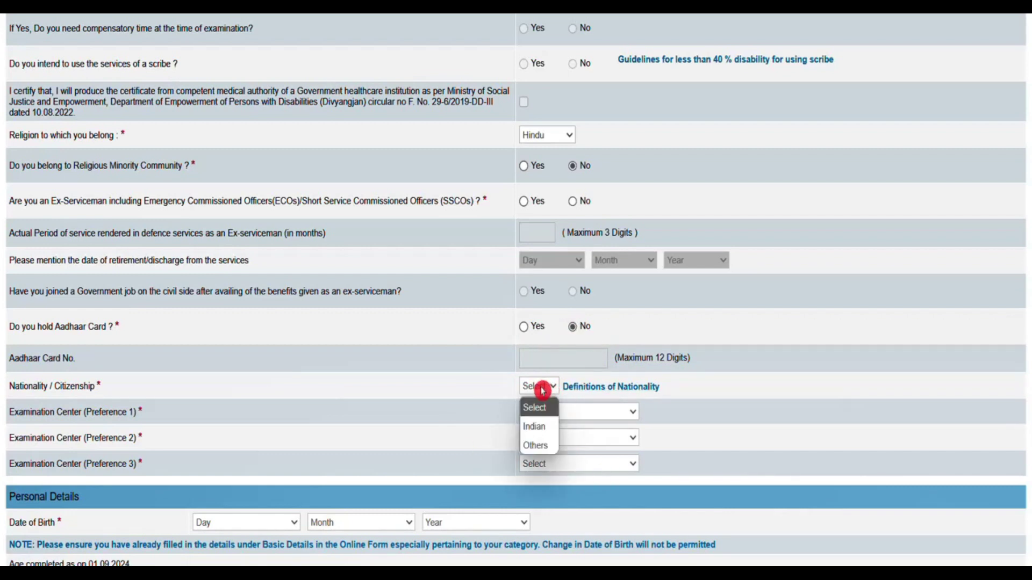
left_click(545, 427)
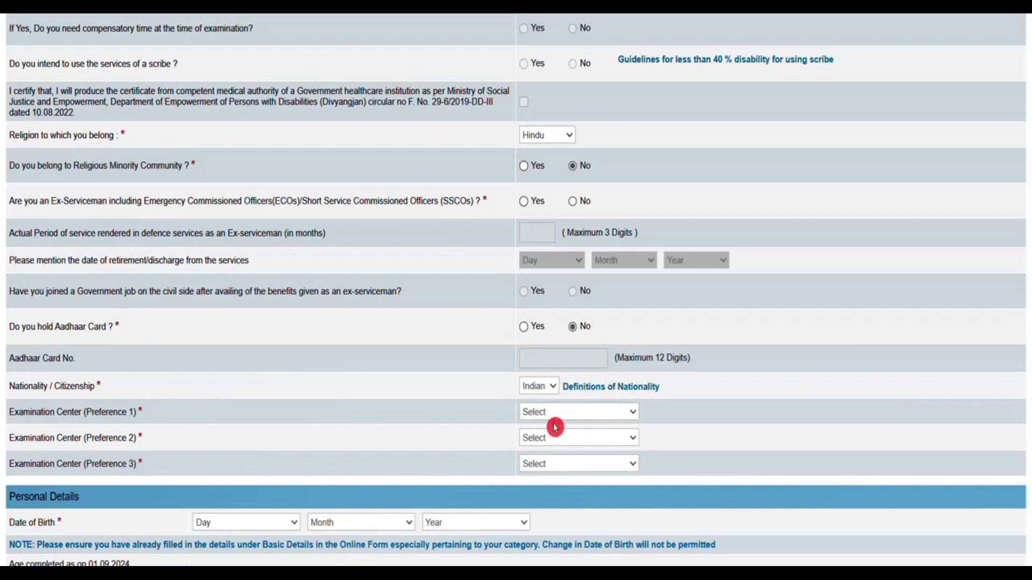
- Set the three examination center preferences to Hyderabad, Visakhapatnam and Chennai, in that order
left_click(568, 421)
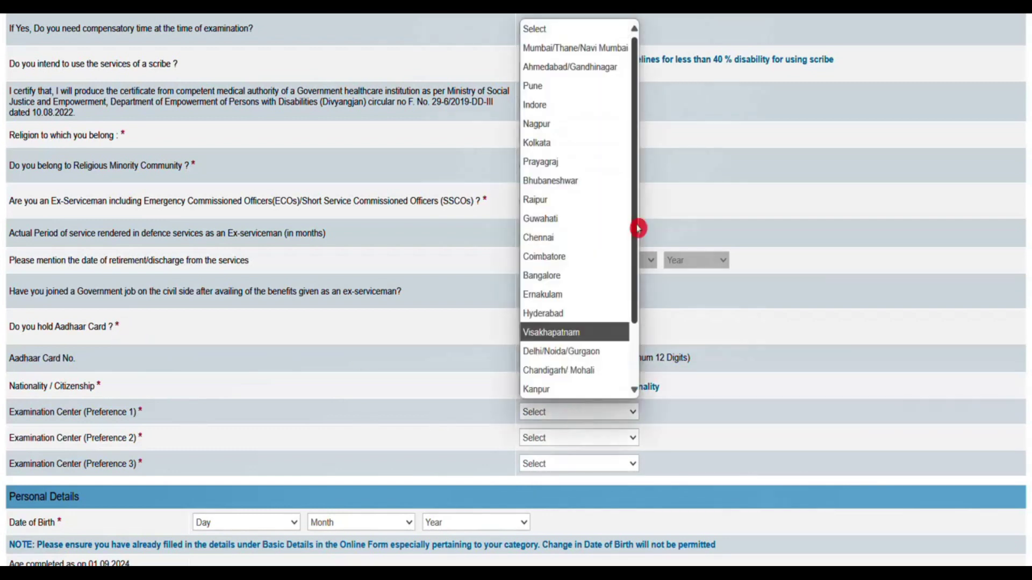
left_click_drag(636, 226, 634, 315)
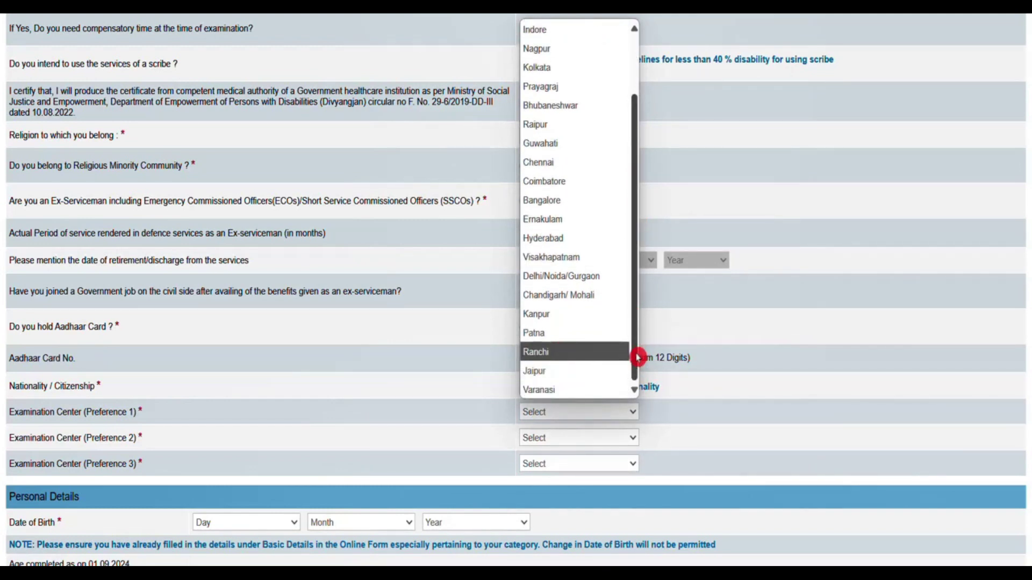
mouse_move(638, 358)
left_mouse_down()
mouse_move(641, 269)
mouse_move(636, 341)
left_mouse_up()
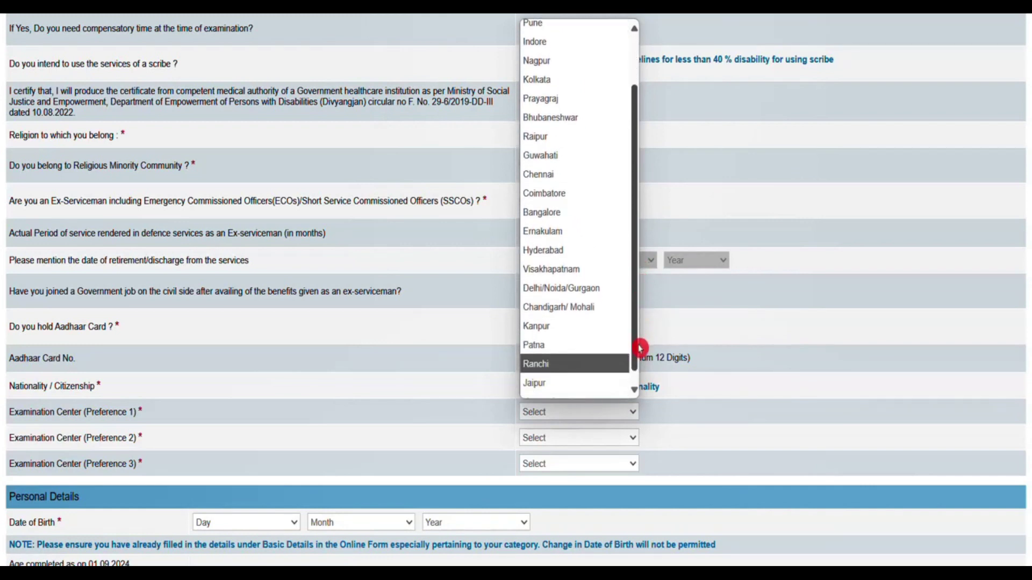
left_click(571, 253)
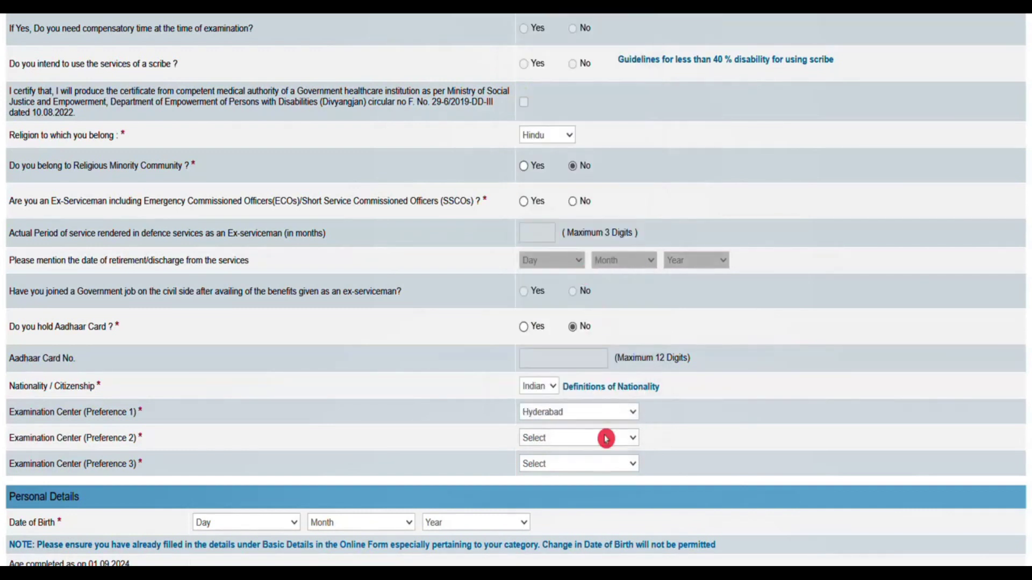
left_click(603, 438)
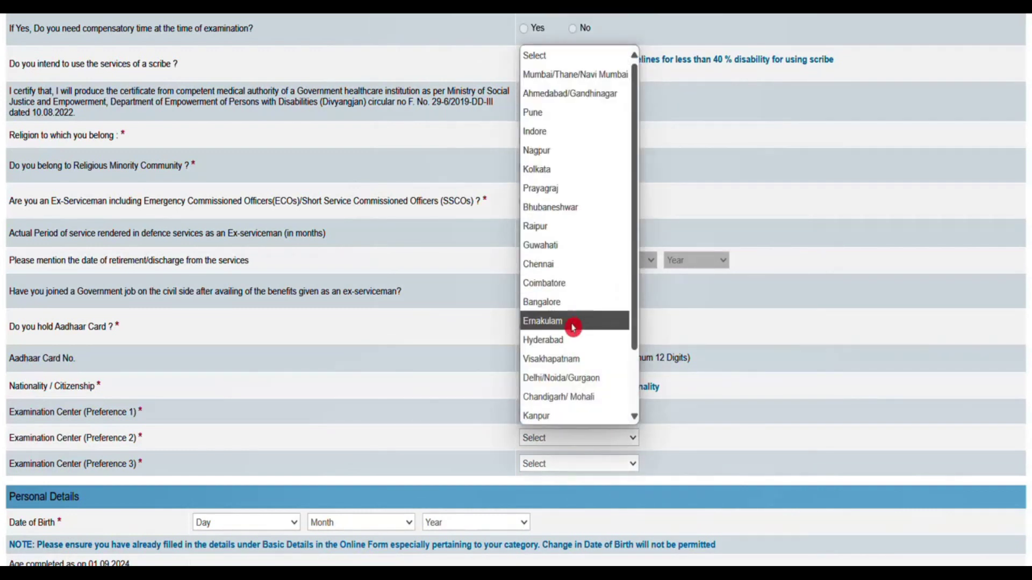
left_click(576, 358)
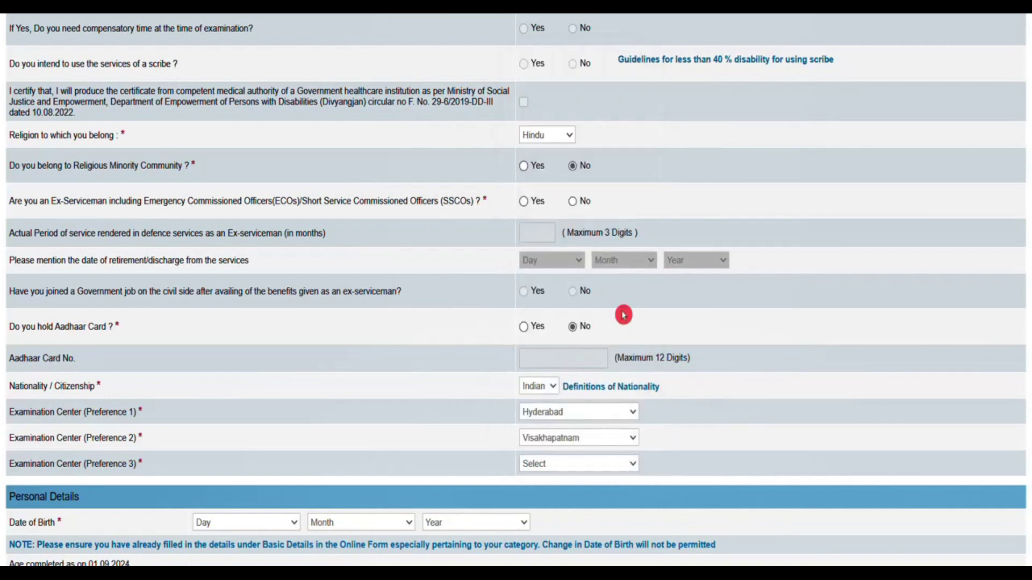
left_click(590, 469)
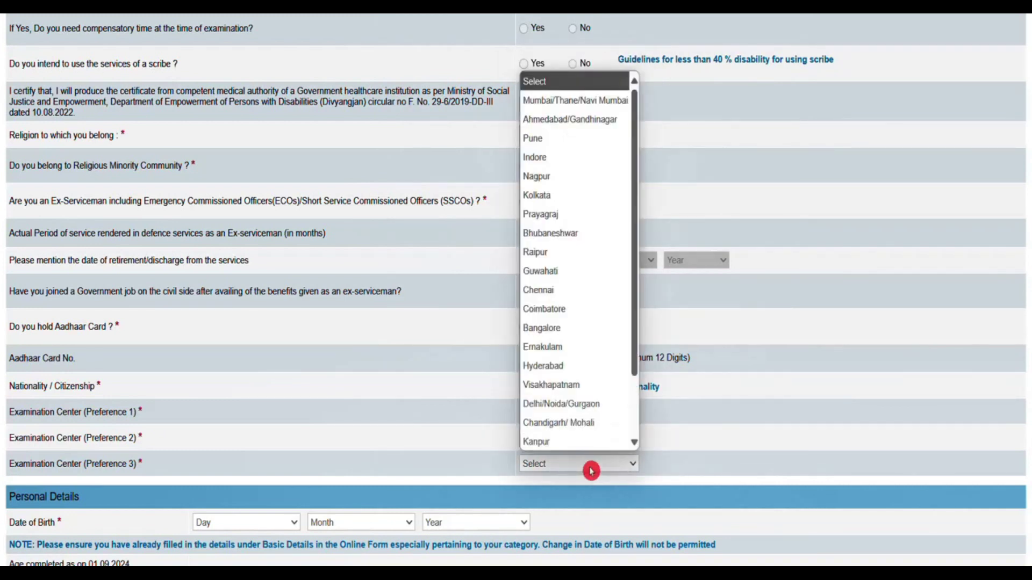
left_click(565, 290)
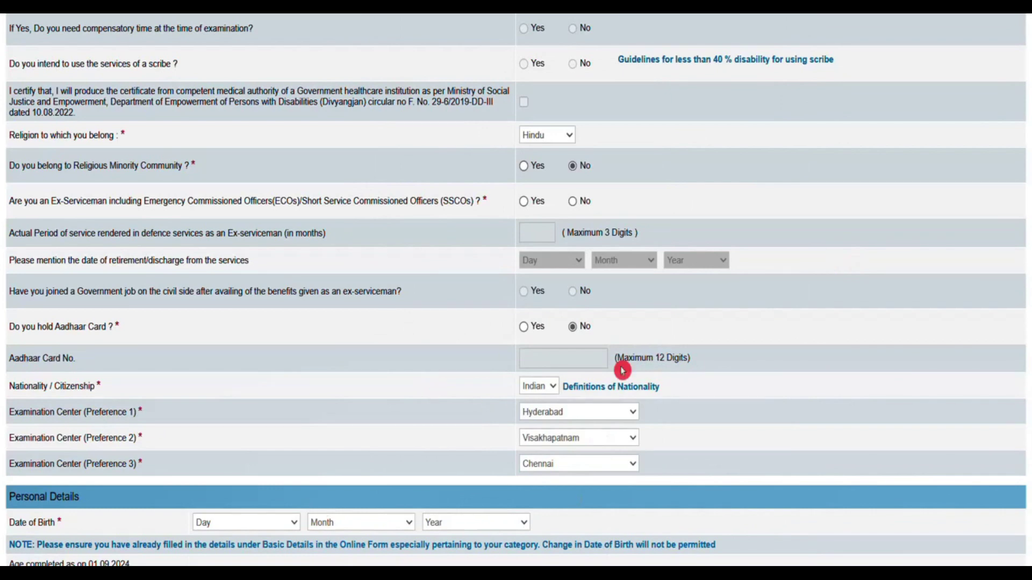
- In the personal details, set gender to Female, twin brother/sister to No and marital status to Unmarried
scroll(622, 369, "down", 3)
scroll(264, 119, "down", 6)
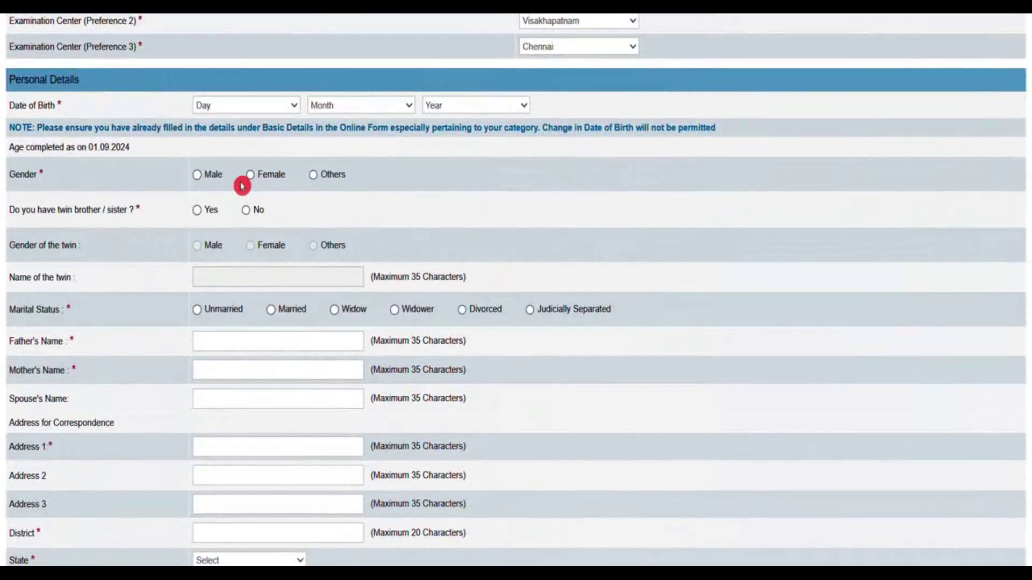
left_click(250, 176)
left_click(248, 213)
left_click(197, 310)
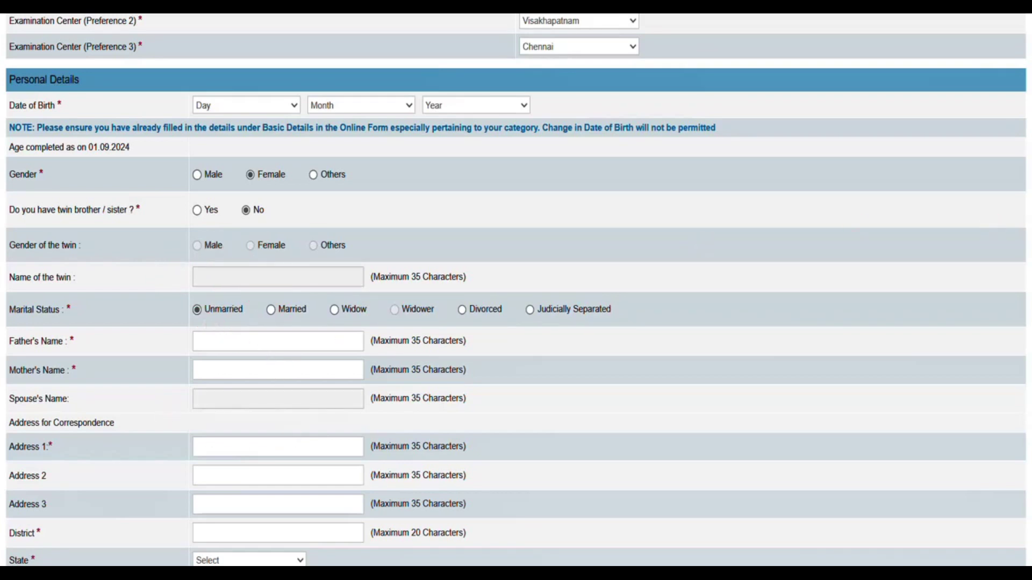
- Review the correspondence and permanent address fields and the address choices for GST invoicing
scroll(516, 290, "down", 5)
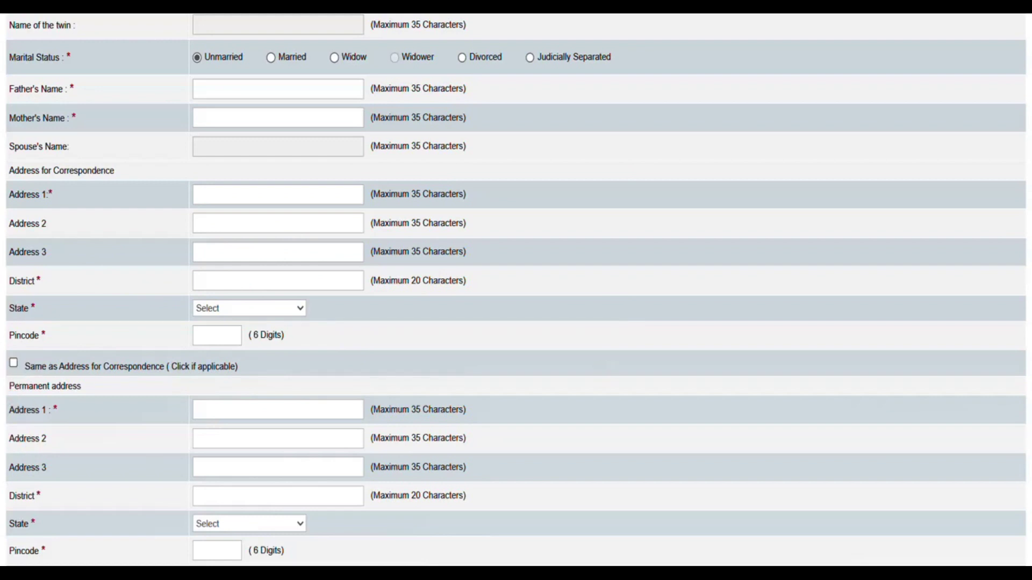
scroll(602, 372, "down", 4)
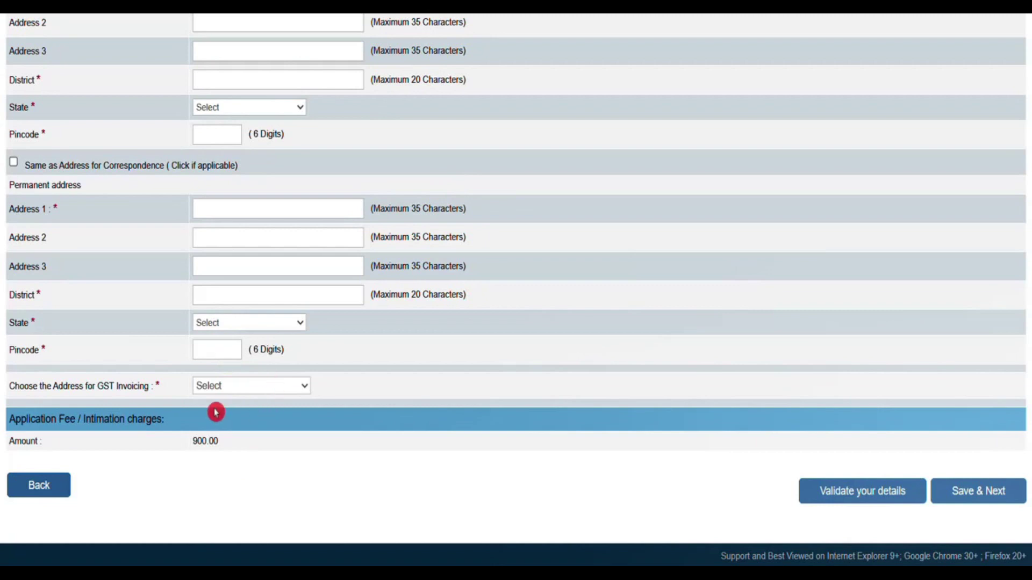
left_click(230, 388)
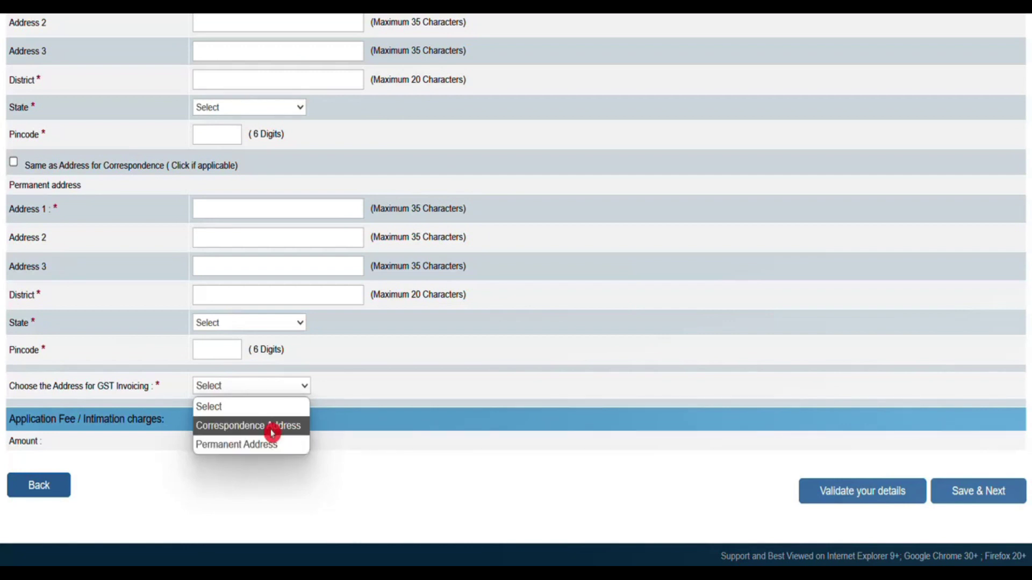
left_click(265, 497)
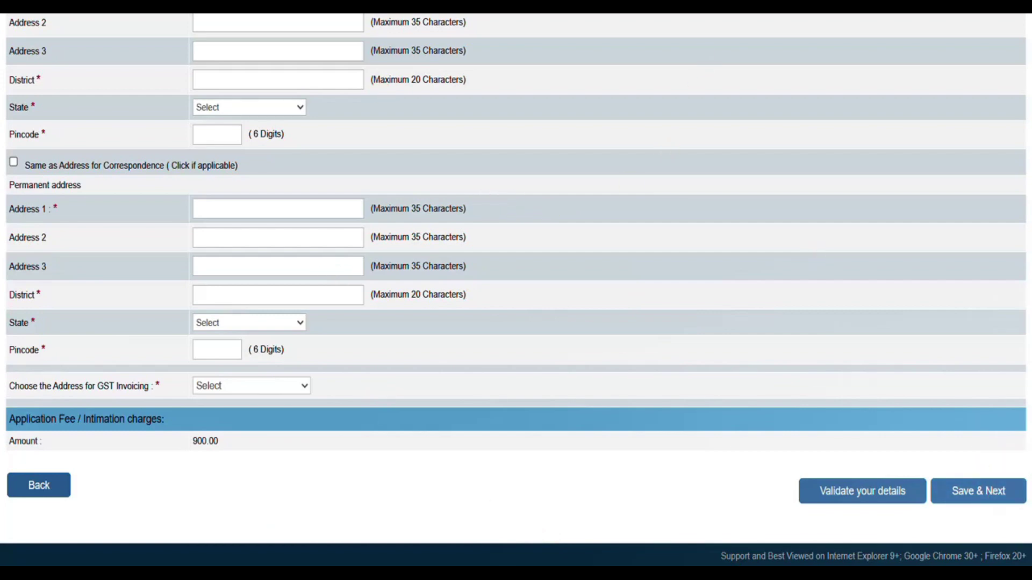
- Set the graduation qualification to the Science stream with First Class, and save the qualification details to continue to the preview
scroll(516, 290, "up", 2)
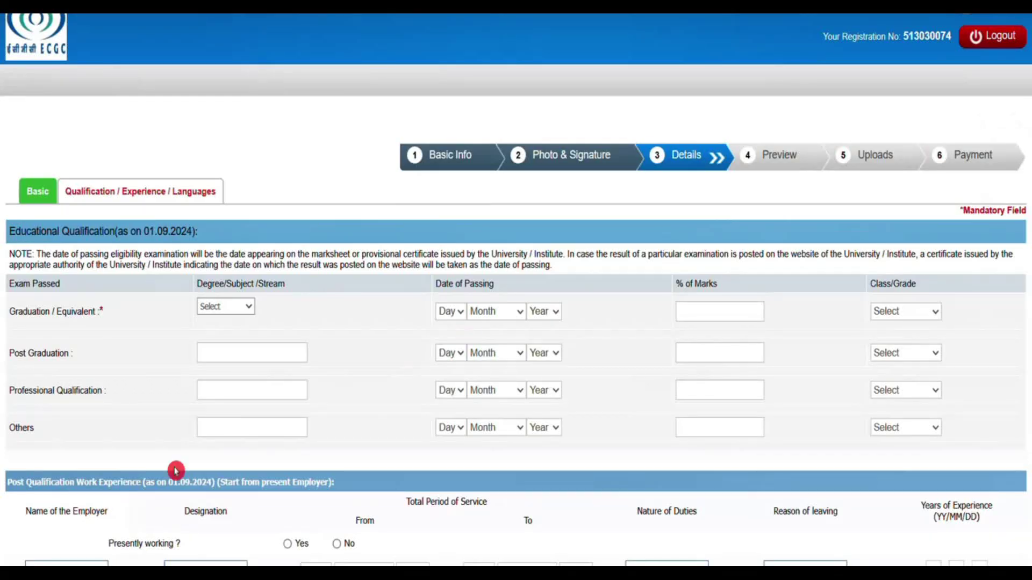
scroll(210, 332, "down", 2)
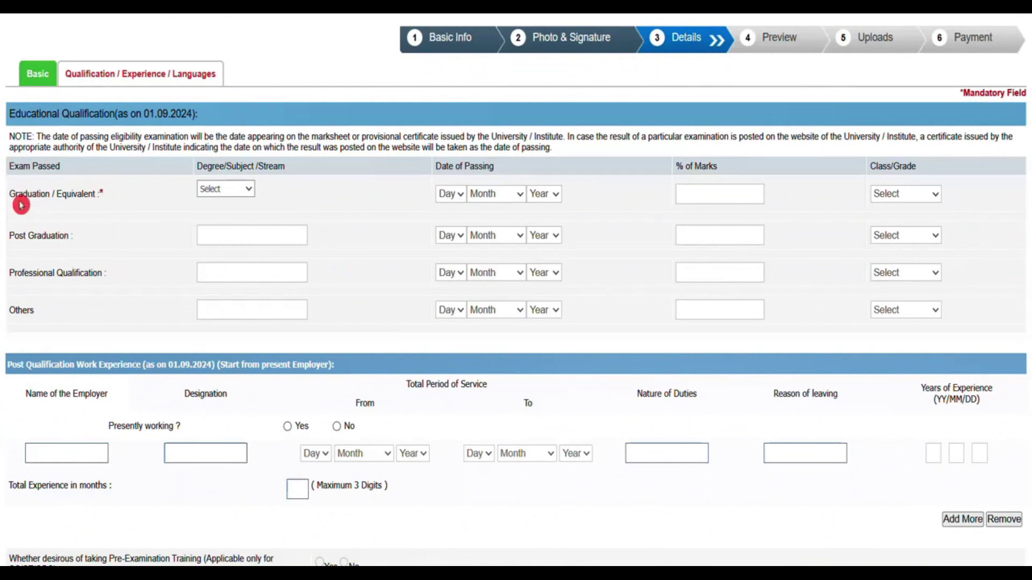
left_click(223, 188)
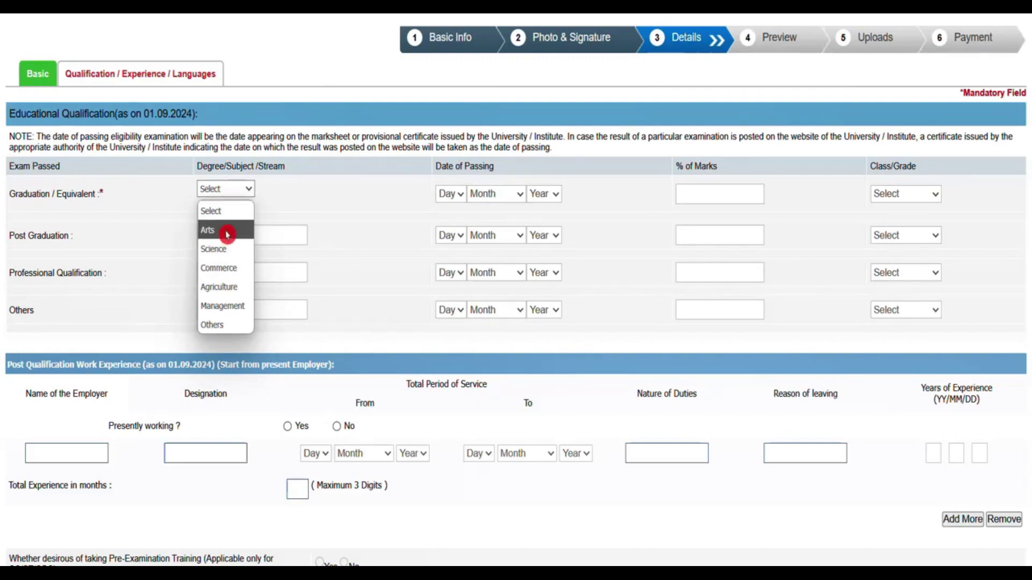
left_click(229, 248)
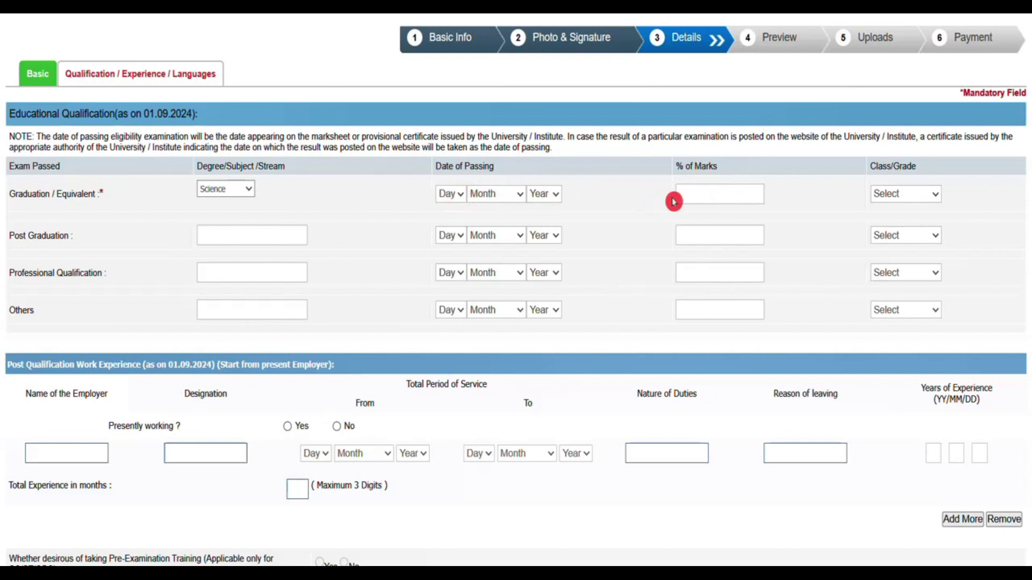
left_click(923, 195)
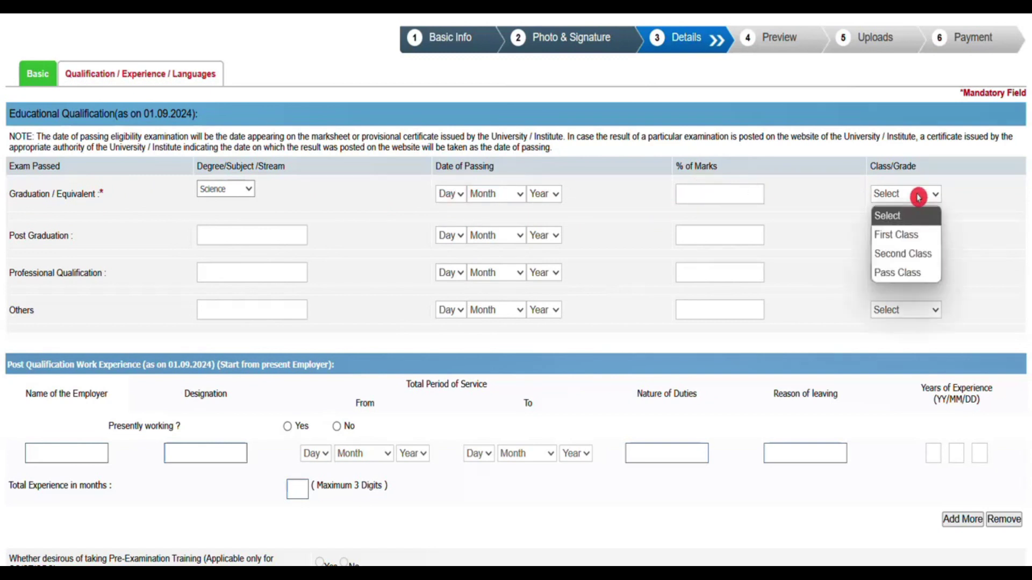
left_click(918, 232)
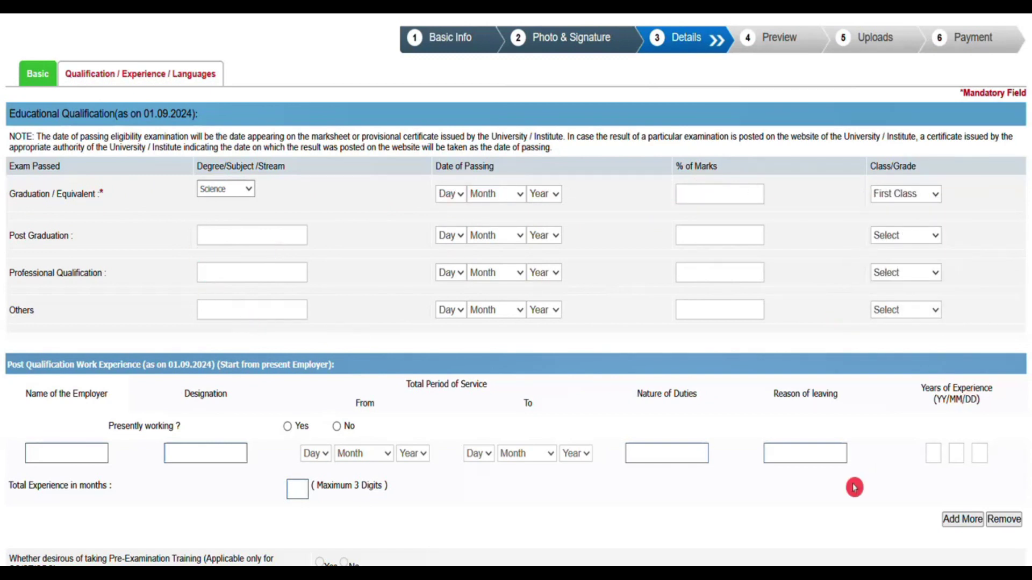
scroll(970, 359, "down", 4)
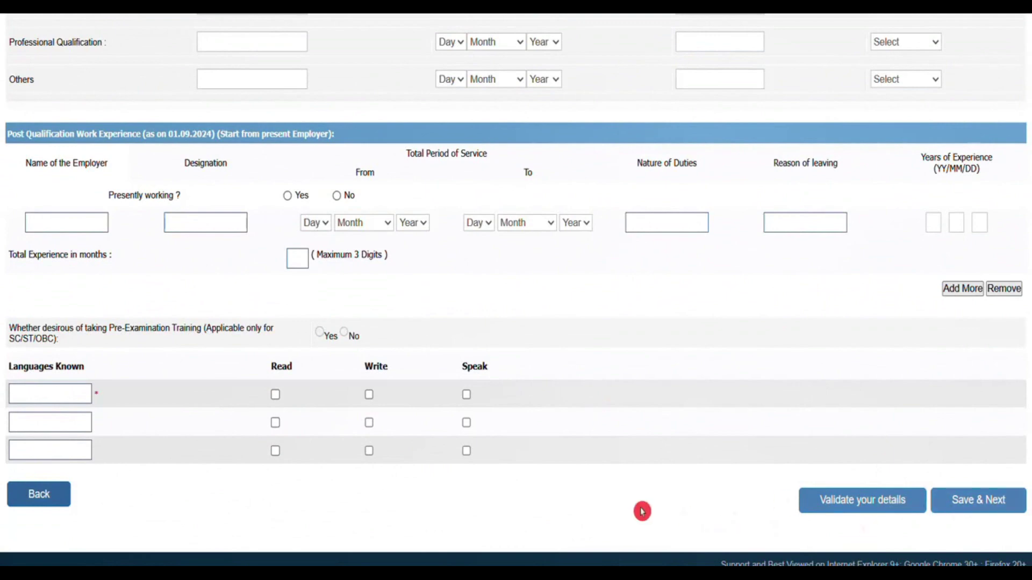
left_click(1003, 510)
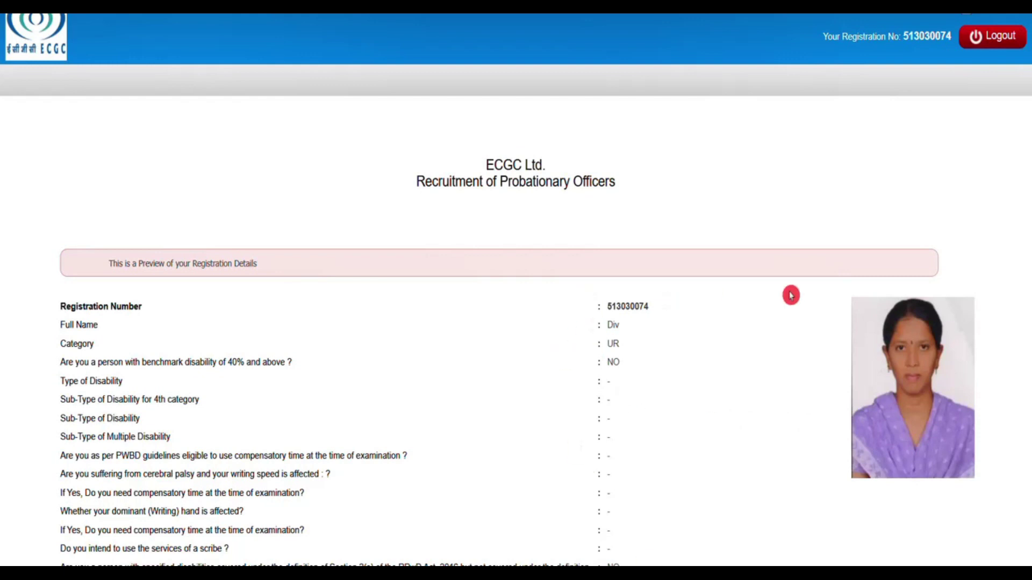
- Agree to the declaration below the application preview and complete the registration, accepting the confirmation that details can no longer be changed
scroll(749, 68, "down", 15)
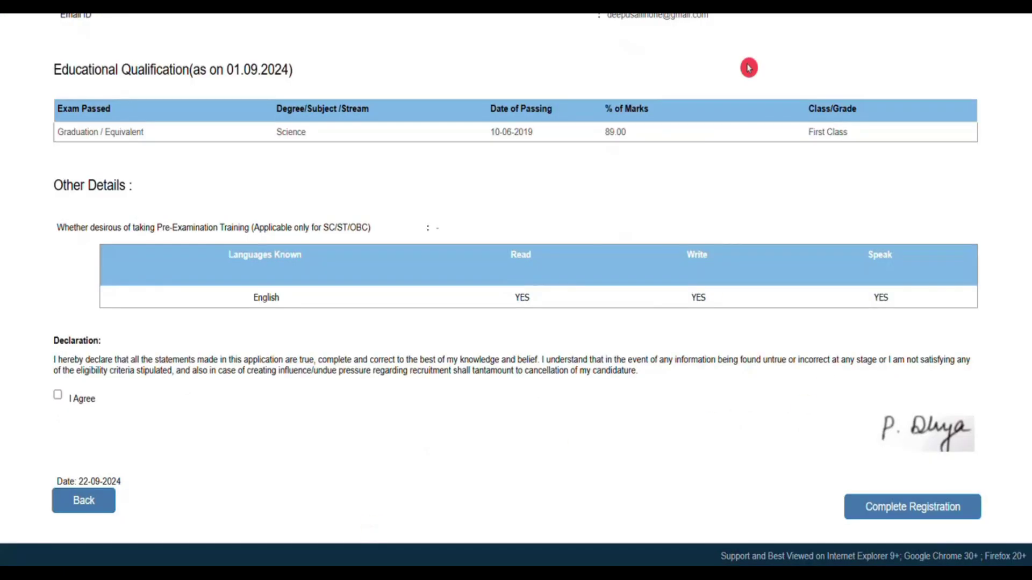
left_click(58, 396)
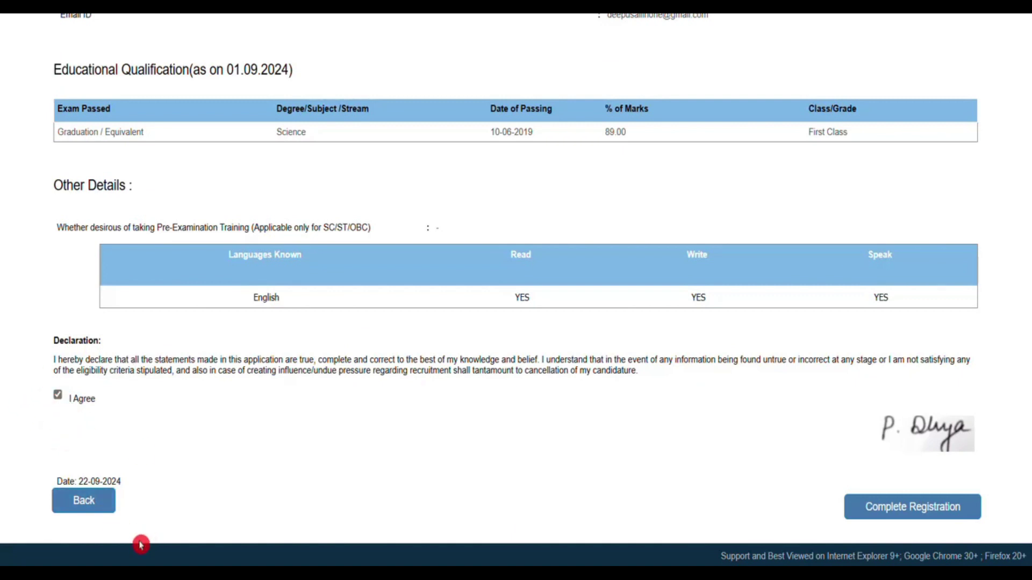
left_click(912, 511)
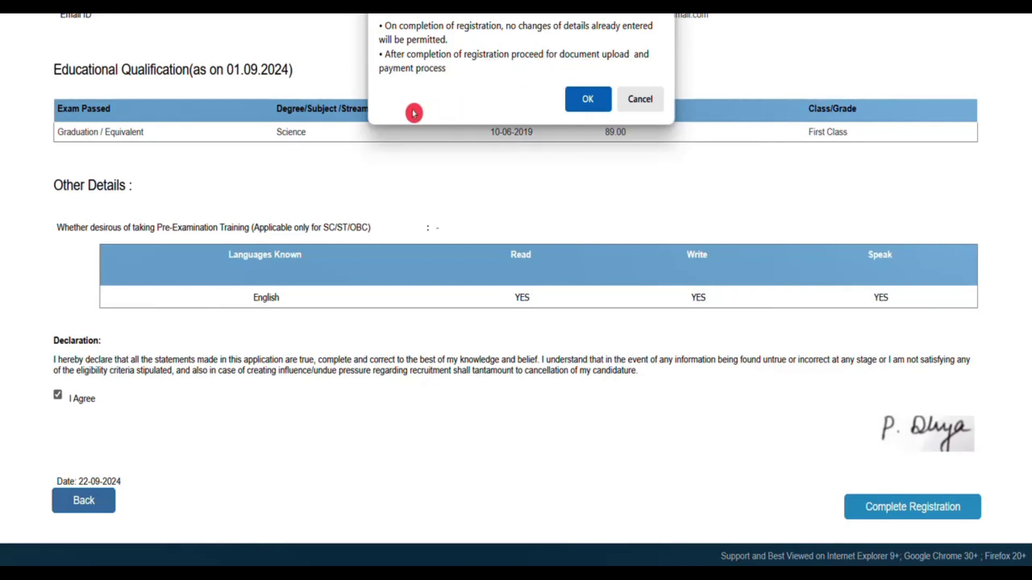
left_click(587, 102)
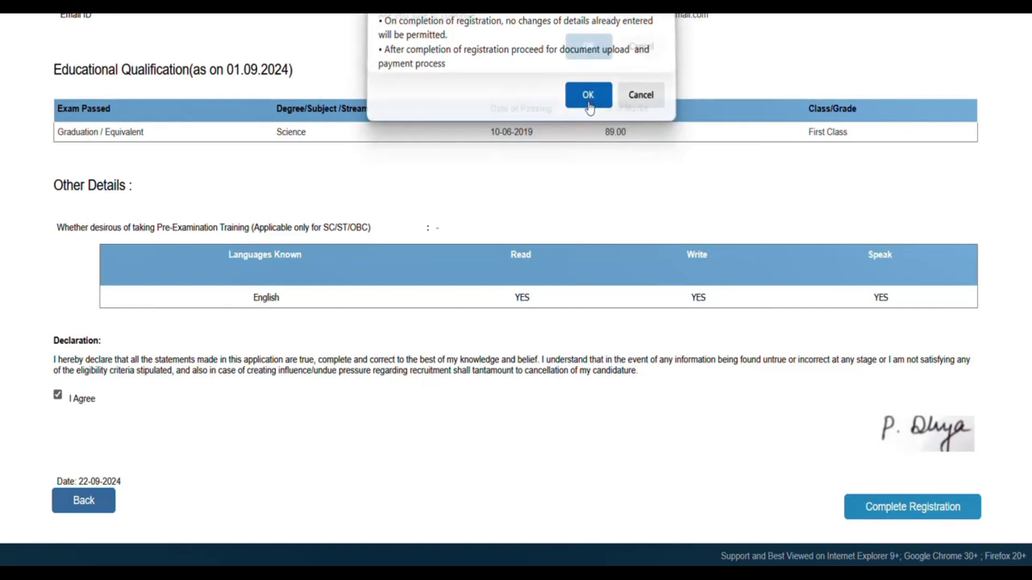
left_click(588, 57)
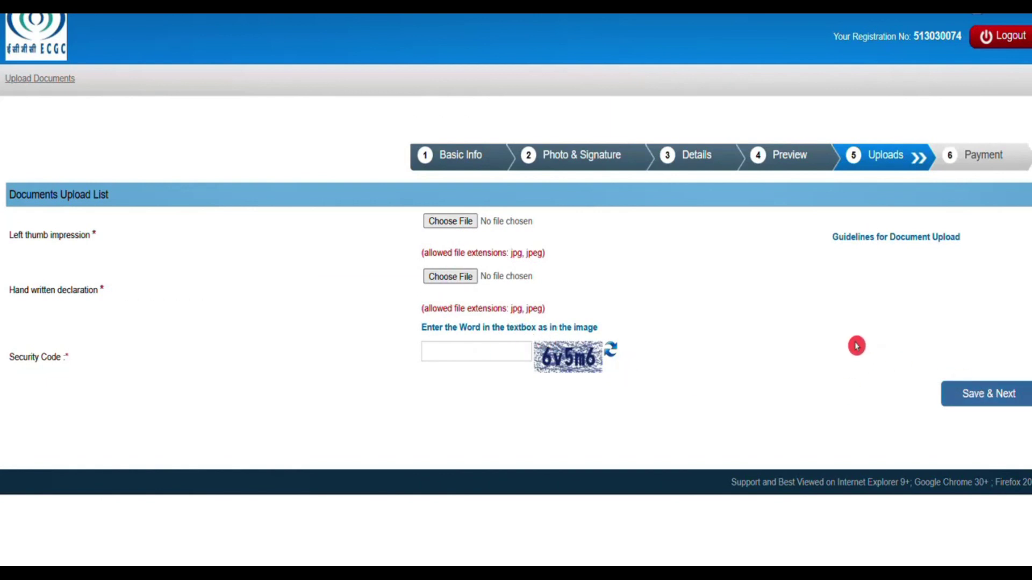
- Open the file selection for the left thumb impression in the document upload list
left_click(451, 225)
- Enter the security code from the image for the application fee, submit it and confirm proceeding to payment
left_click(384, 244)
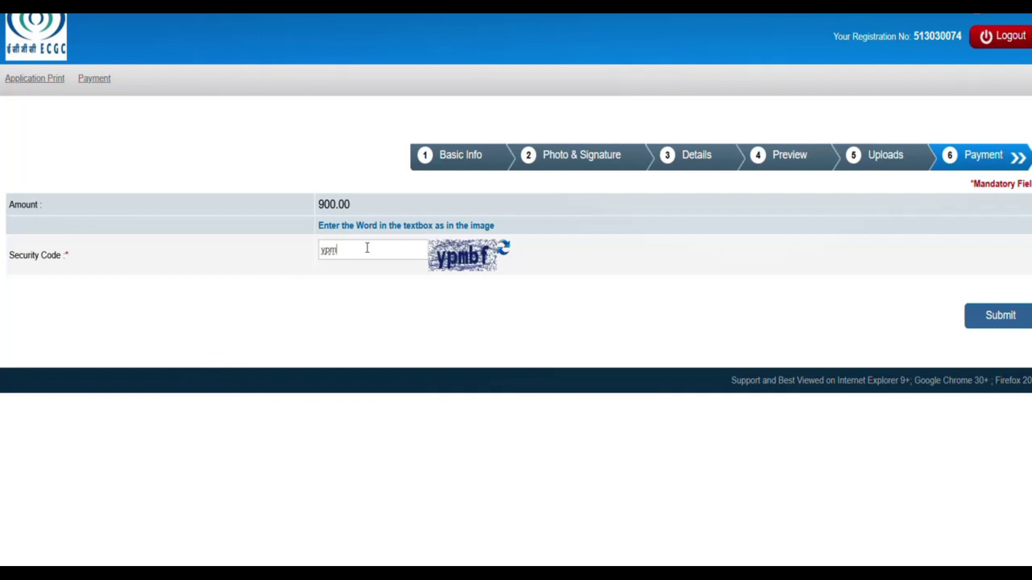
left_click(1002, 317)
left_click(533, 74)
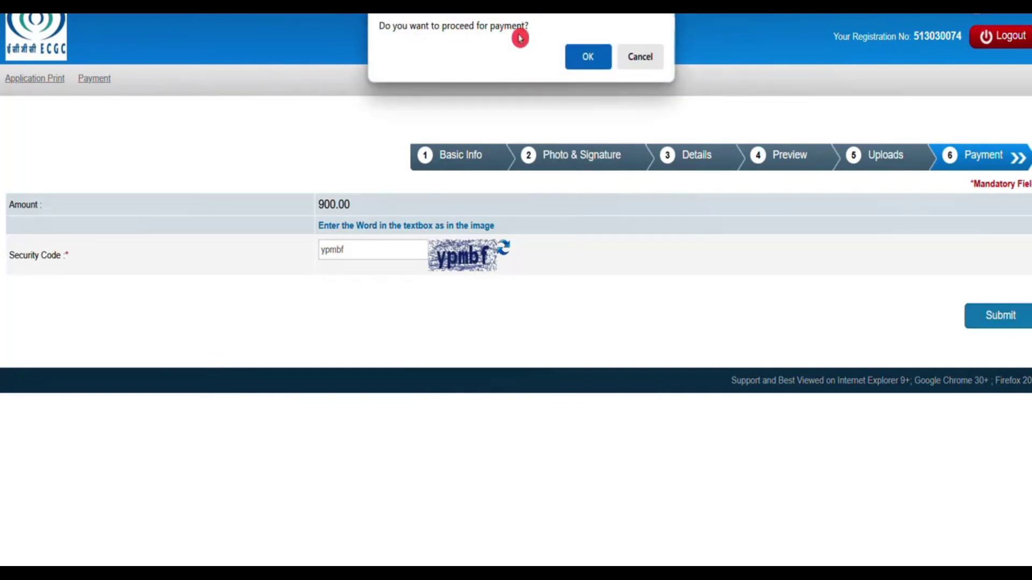
left_click(576, 62)
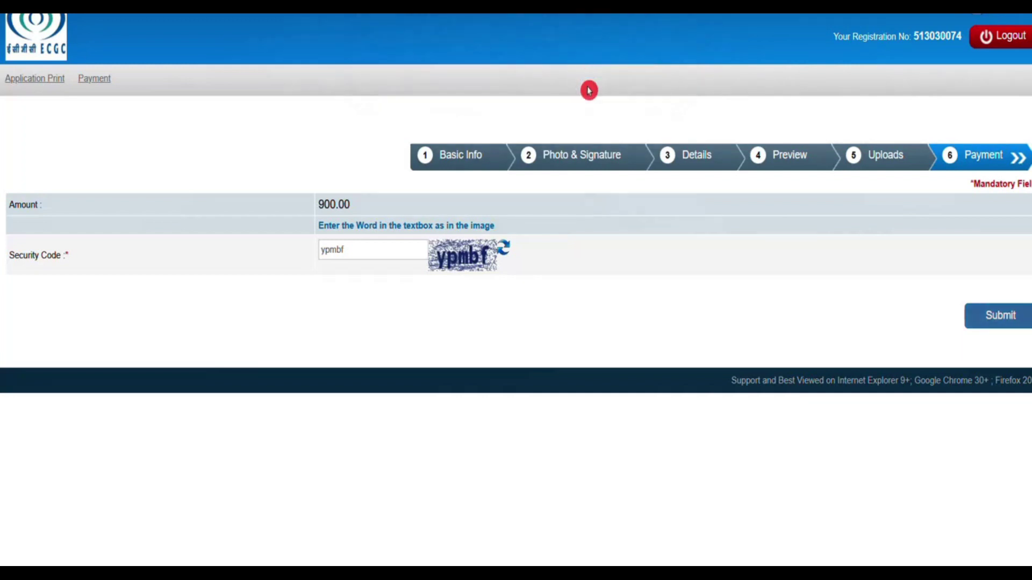